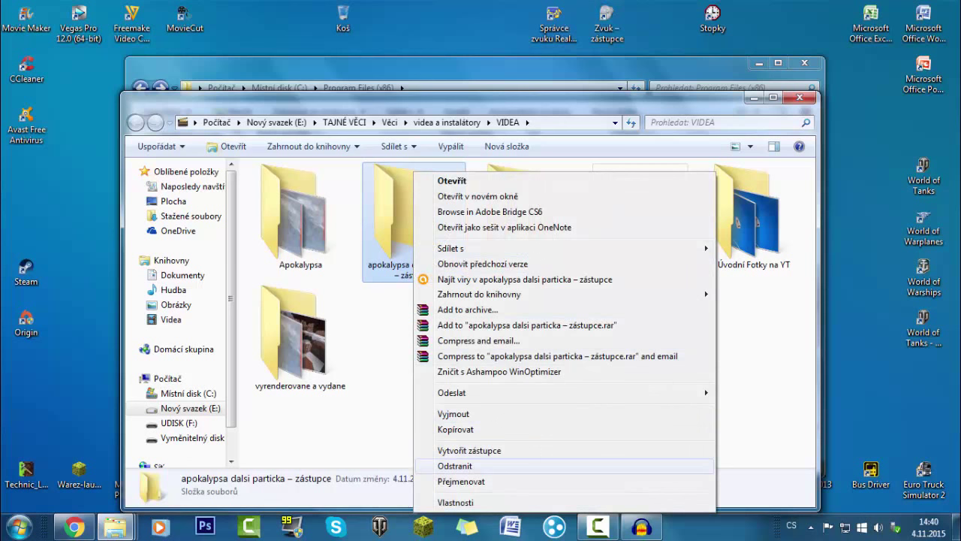
Close the Audacity folder window and minimize the remaining windows to show the desktop
left_click(571, 360)
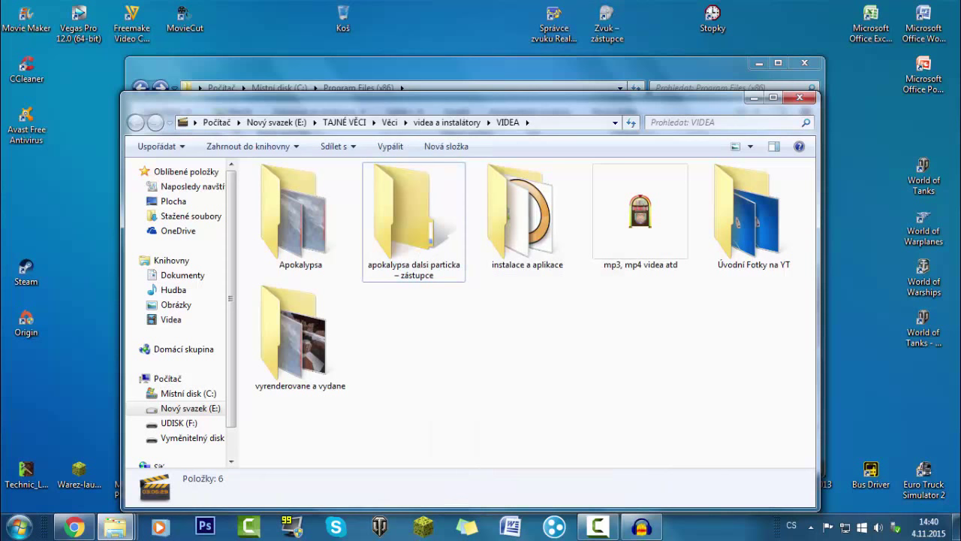
left_click(114, 527)
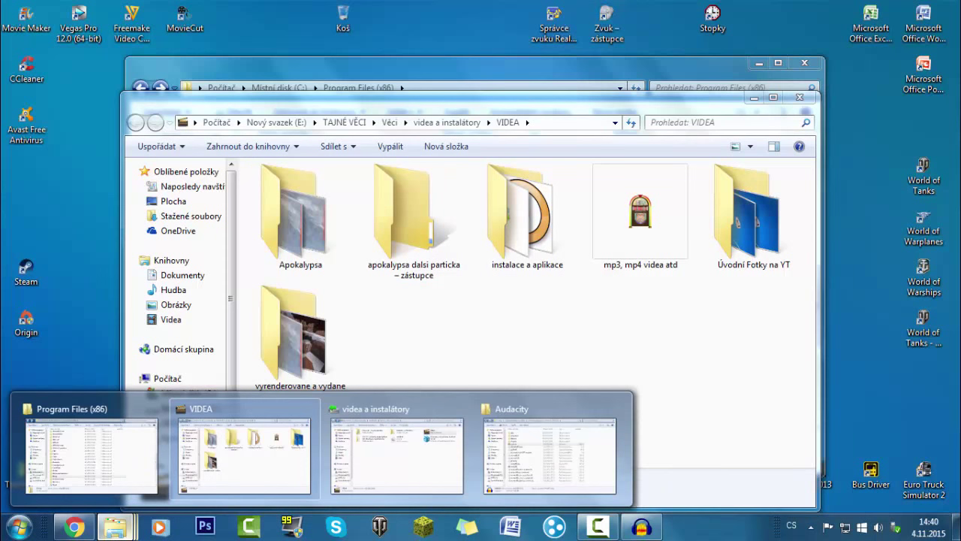
left_click(615, 409)
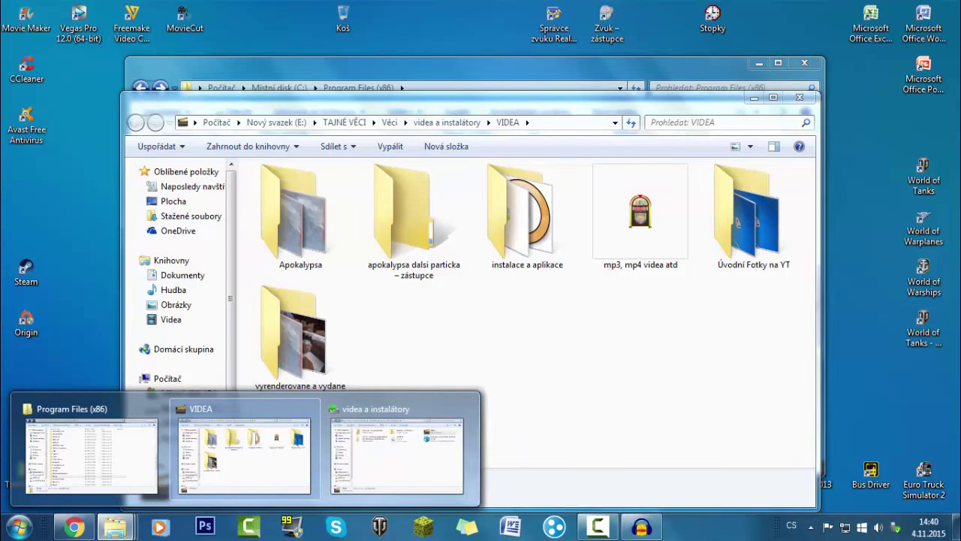
left_click(244, 454)
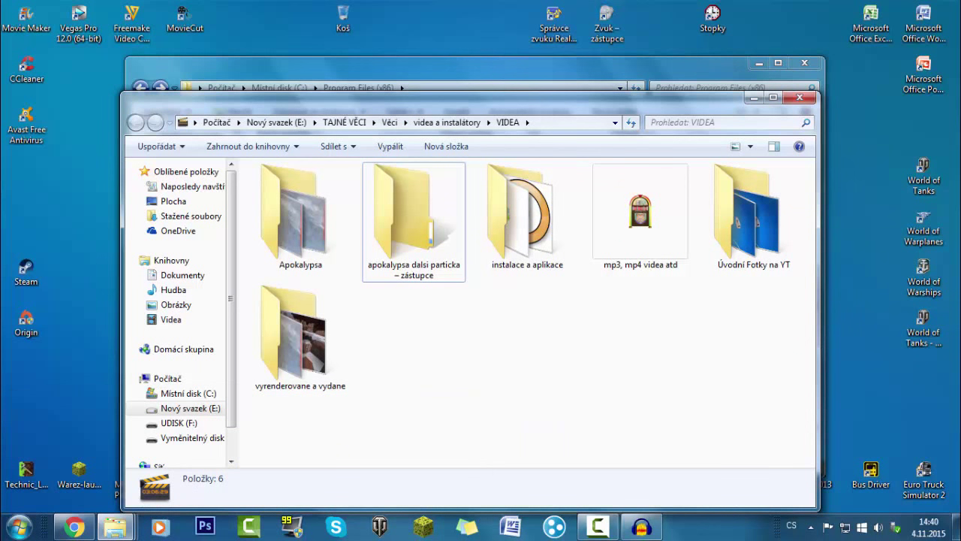
left_click(957, 531)
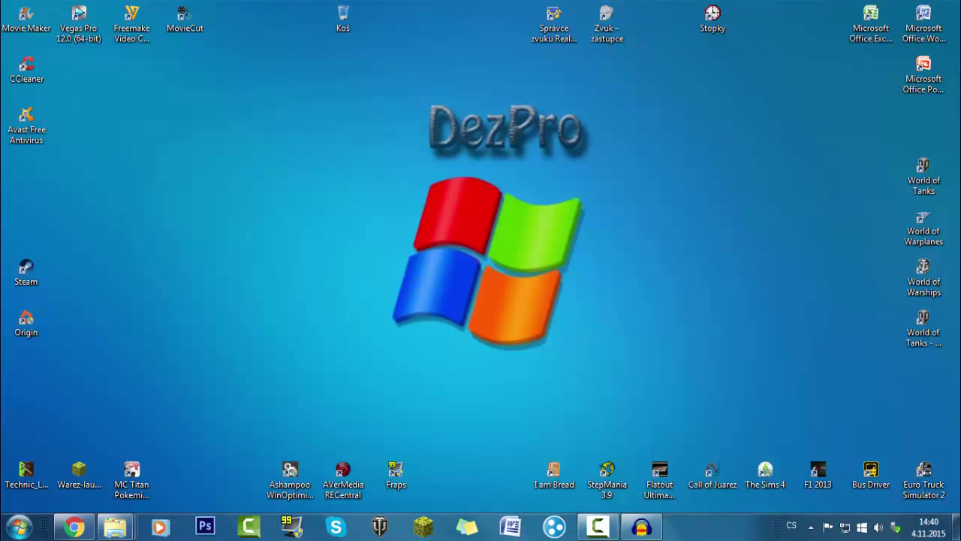
left_click(74, 527)
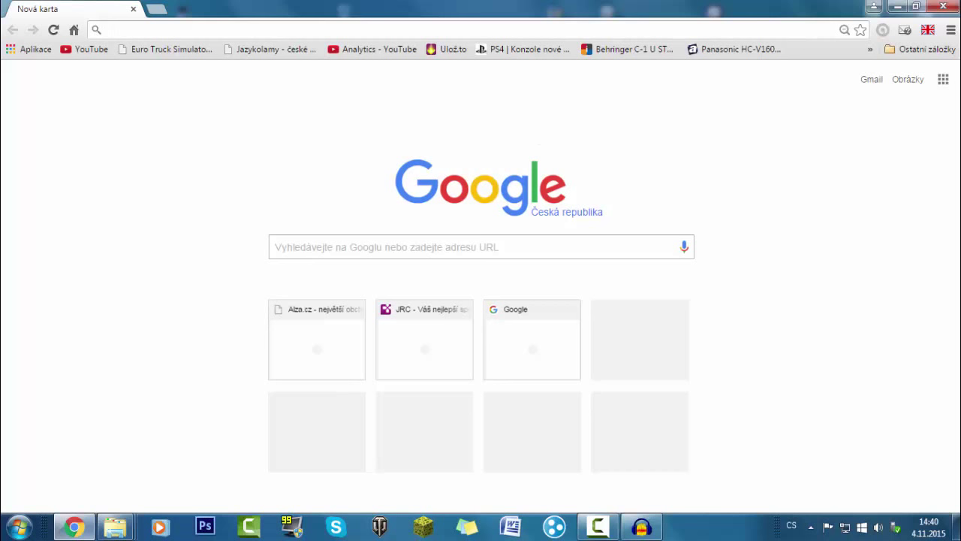
type("https://www.ashampoo.com/en/usd/dld/4506/Ashampoo-WinOptimizer-11/")
key("Return")
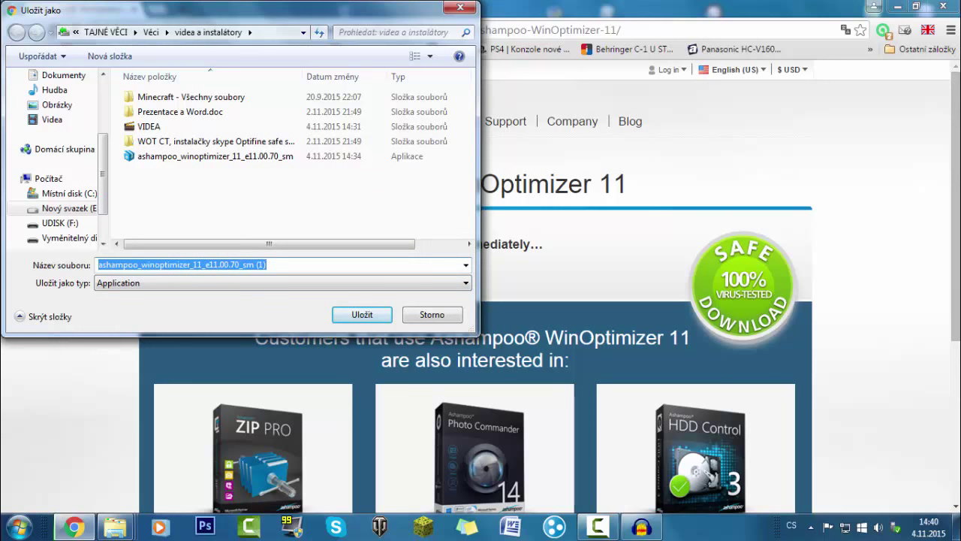
key("Return")
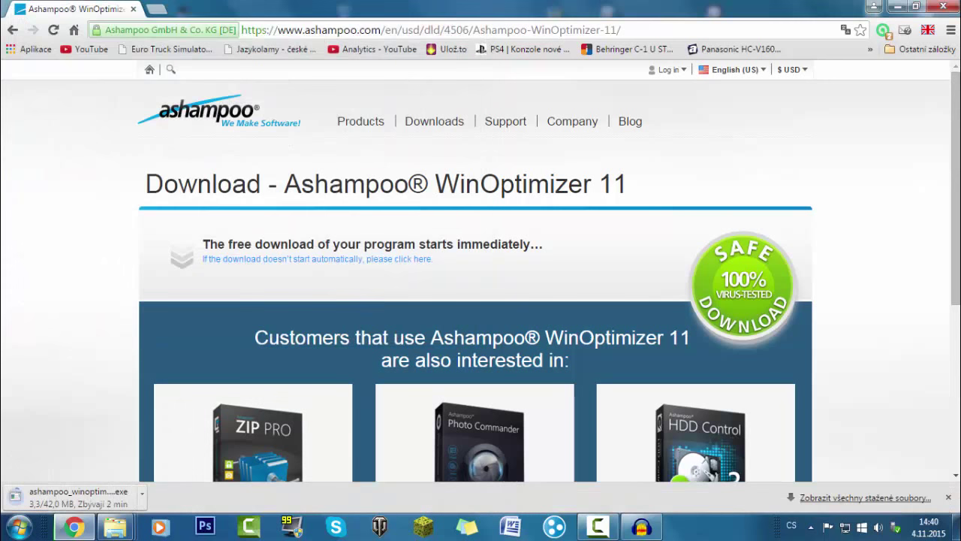
Cancel the WinOptimizer installer download and minimize the browser
left_click(141, 493)
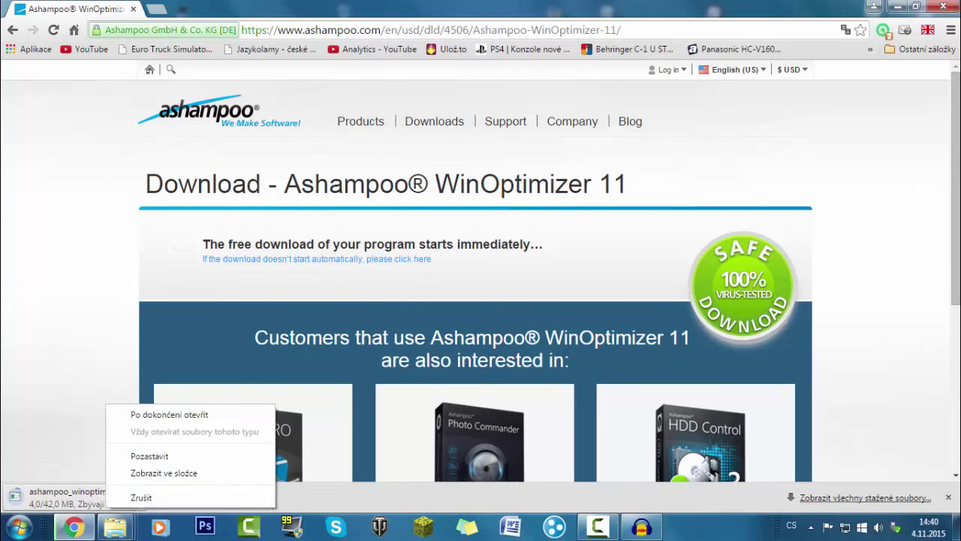
left_click(135, 495)
left_click(948, 497)
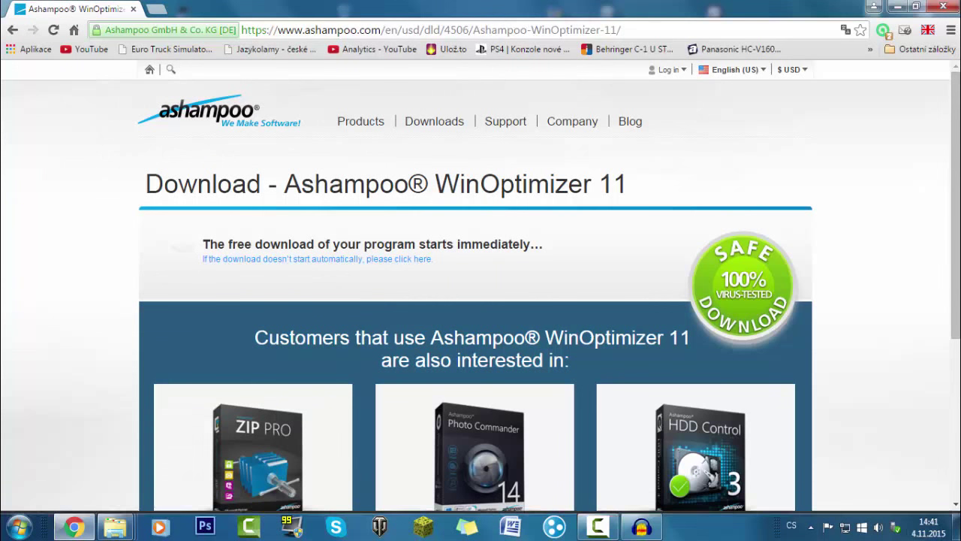
left_click(897, 6)
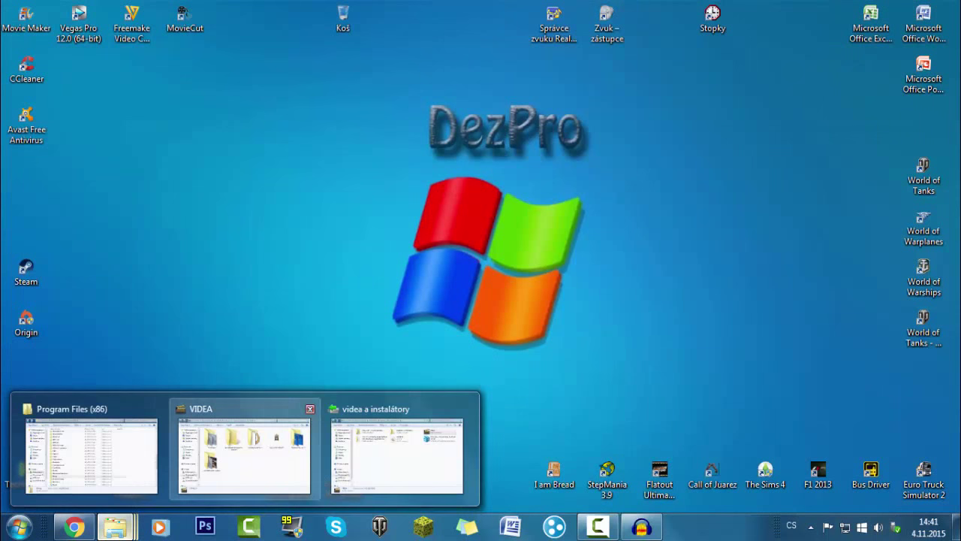
Run the ashampoo_winoptimizer_11_e11.00.70_sm installer from the videa a instalátory folder and accept its licence agreement
left_click(116, 527)
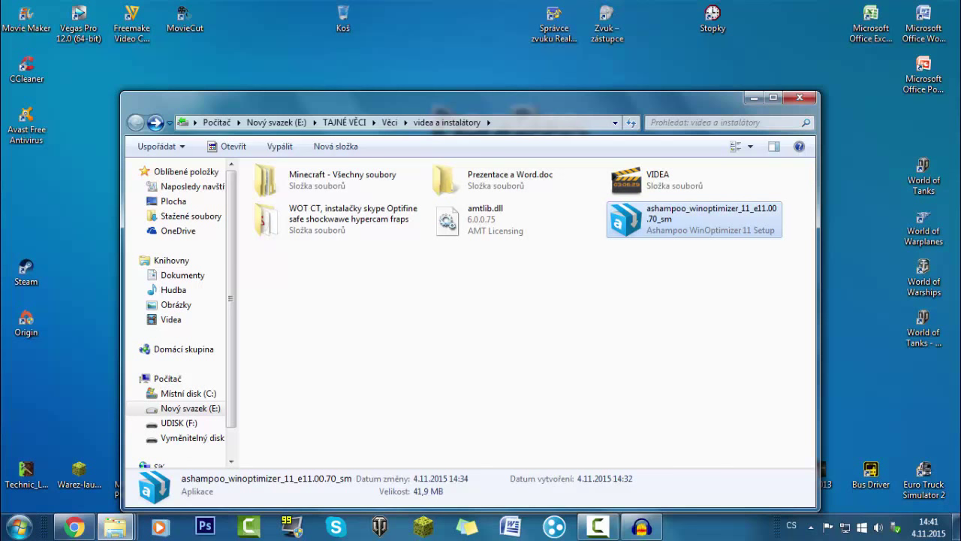
key("Return")
key("Return")
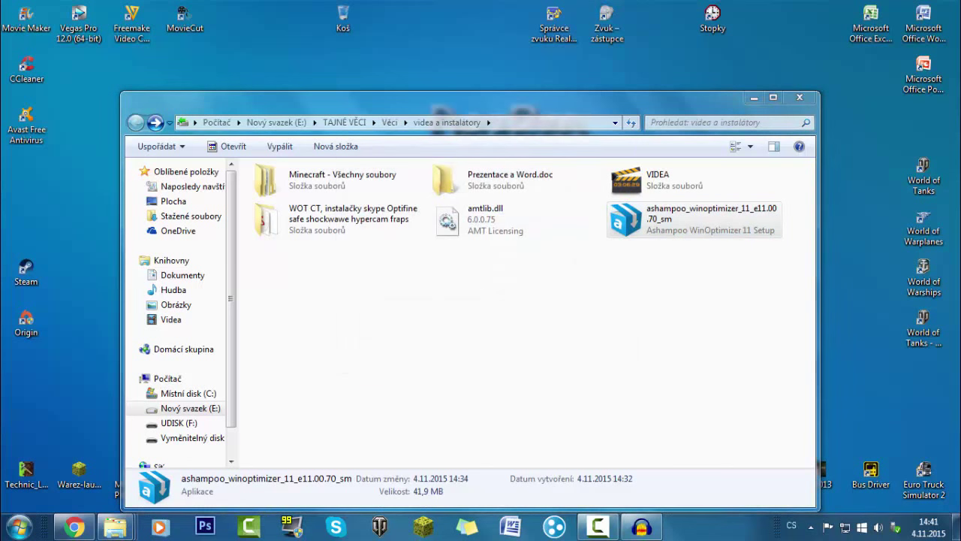
key("Return")
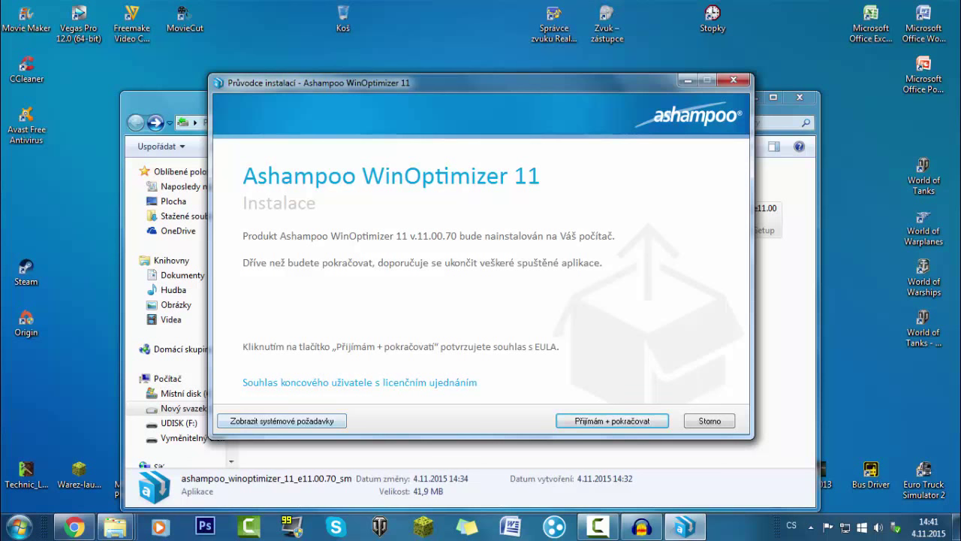
key("Return")
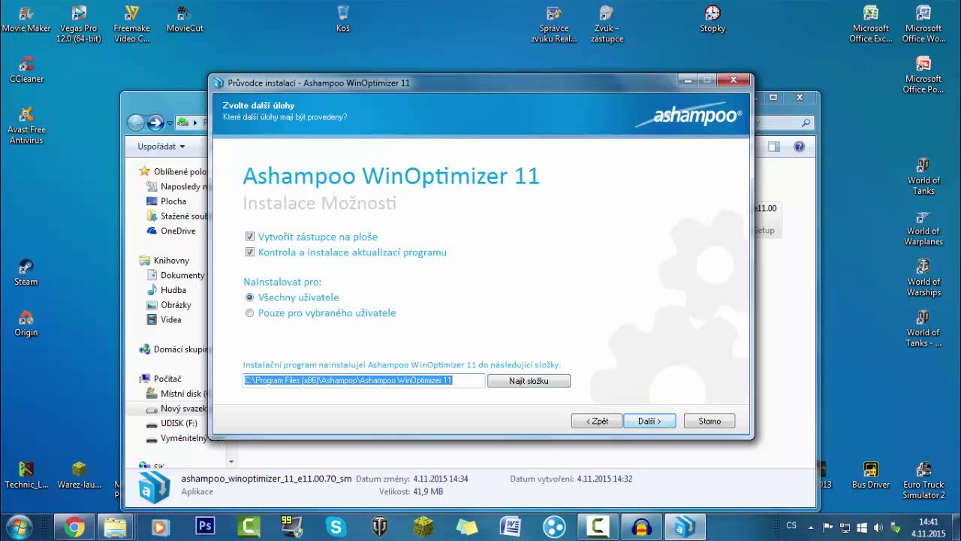
Cancel the WinOptimizer 11 setup wizard and minimize the folder window
key("Escape")
key("Return")
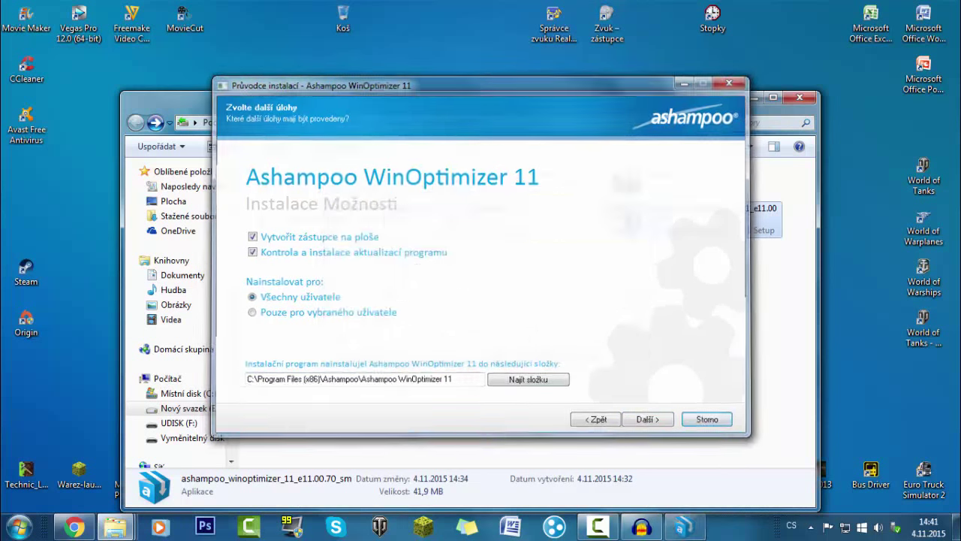
left_click(754, 98)
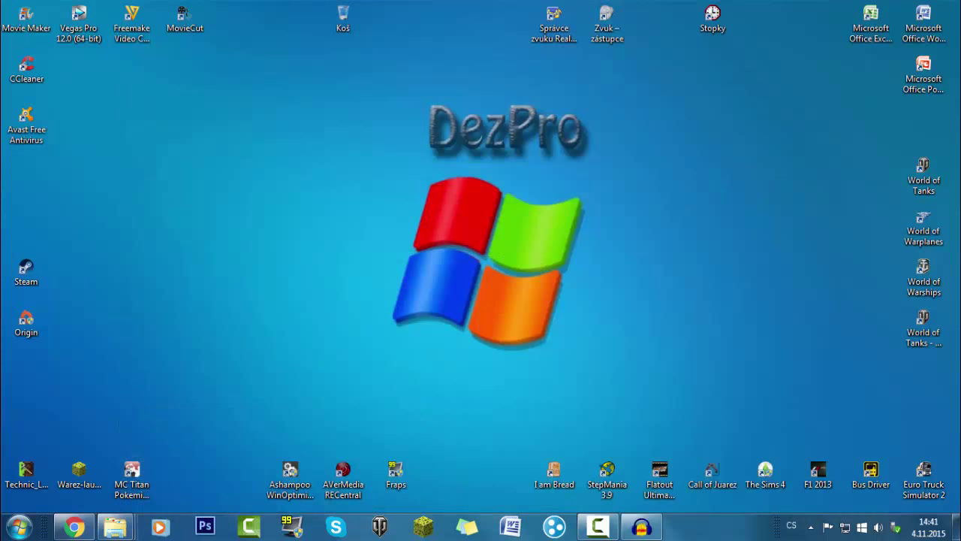
Launch Ashampoo WinOptimizer 11 from the desktop, scan the system for problems and repair everything found
left_click(290, 473)
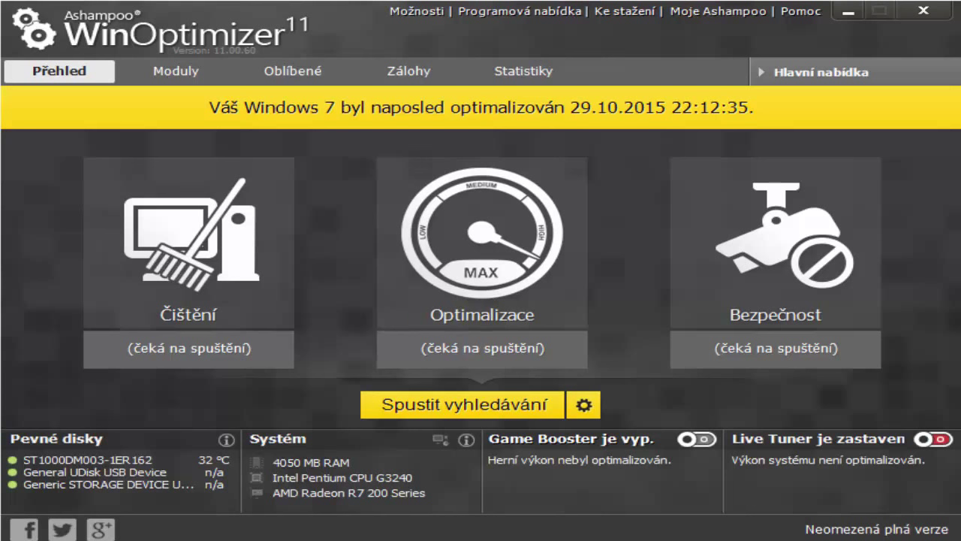
key("Return")
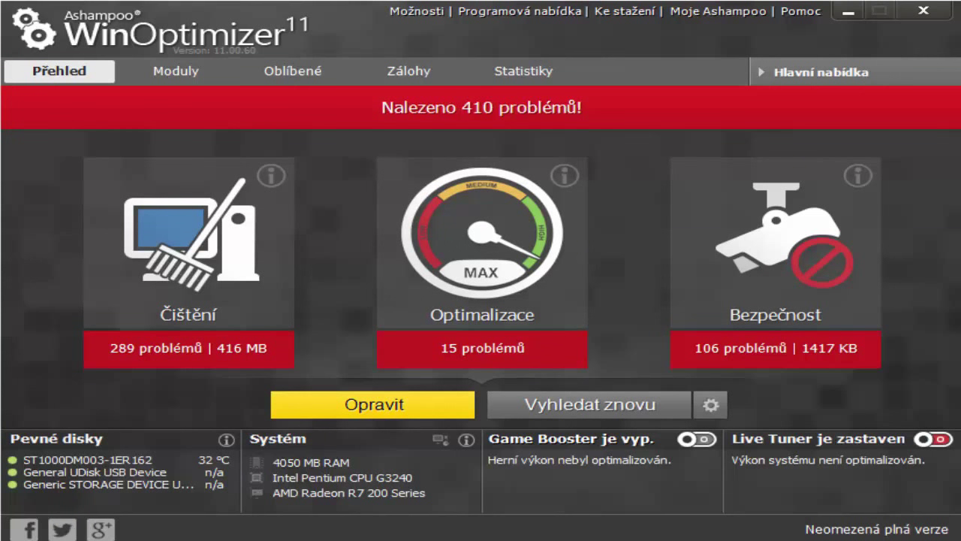
key("Return")
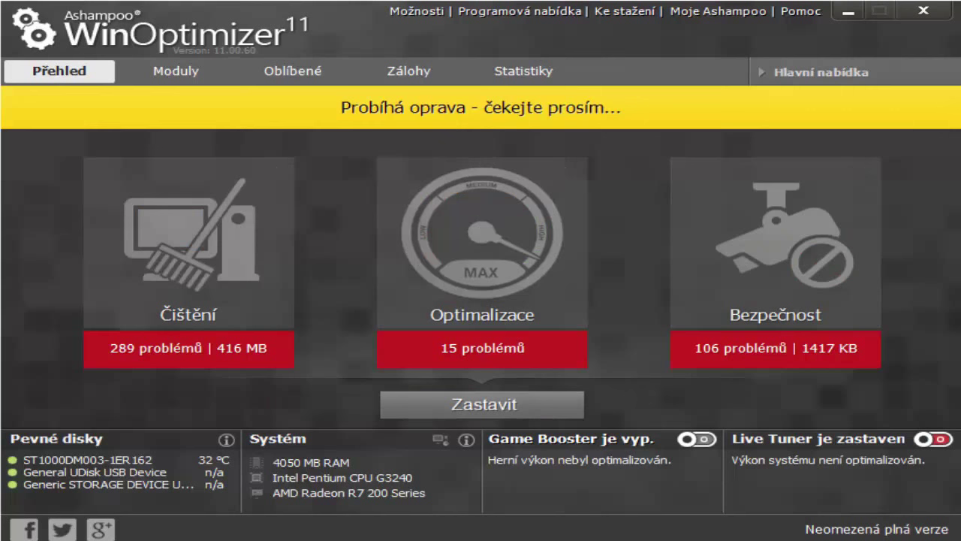
key("Return")
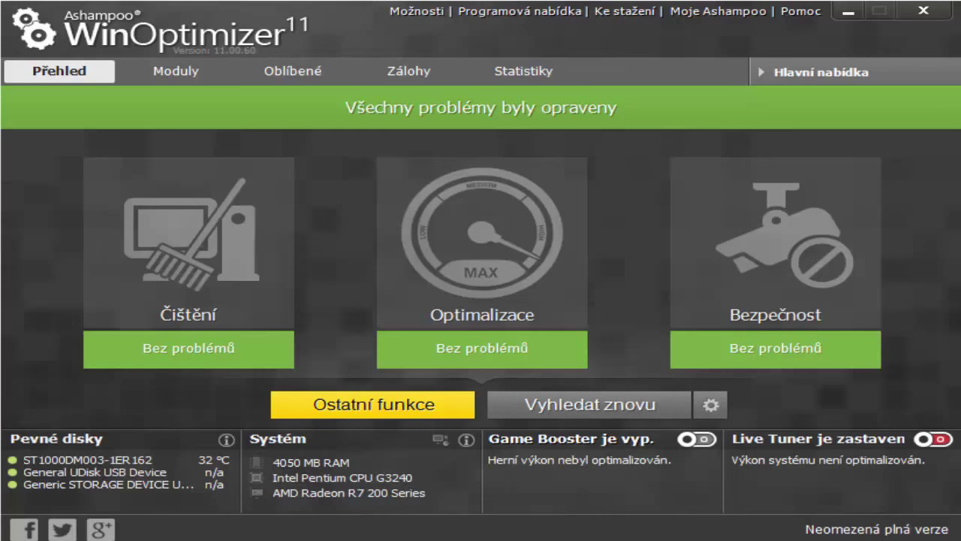
Permanently destroy the "apokalypsa dalsi particka – zástupce" folder in VIDEA with Ashampoo WinOptimizer, confirming the irreversible deletion
mouse_move(241, 540)
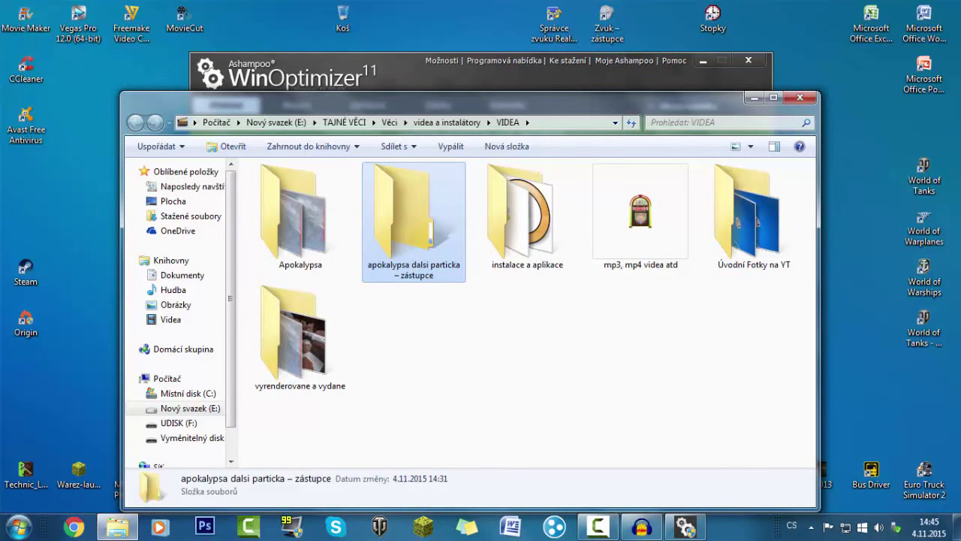
right_click(414, 172)
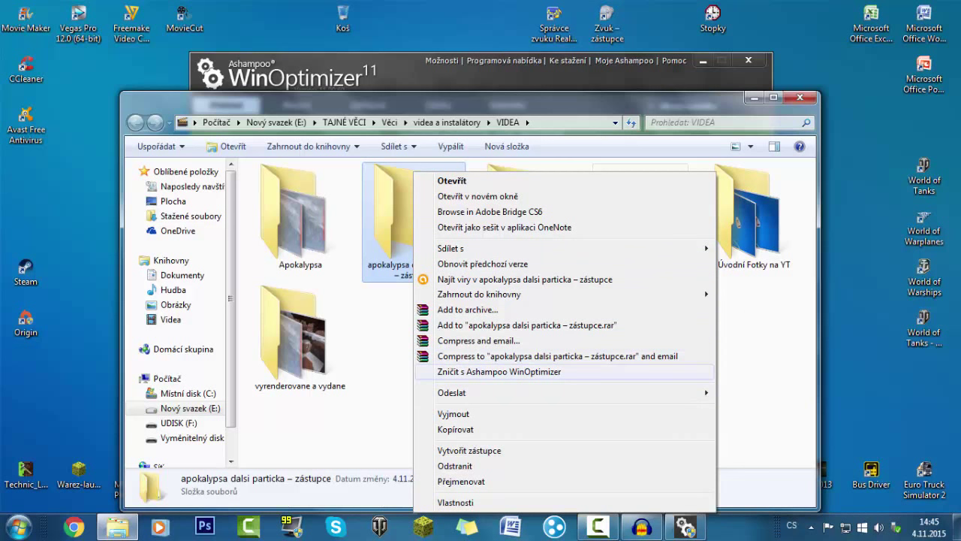
key("Return")
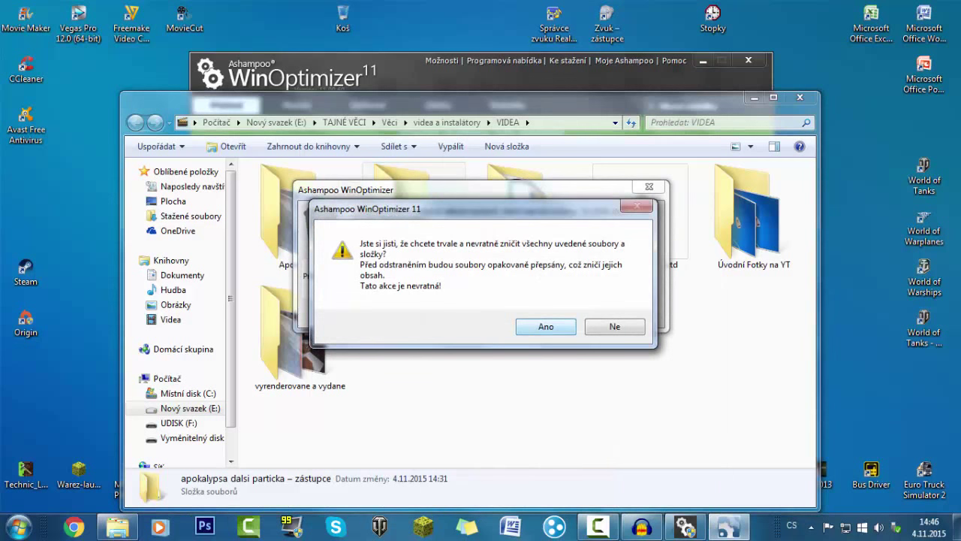
key("Return")
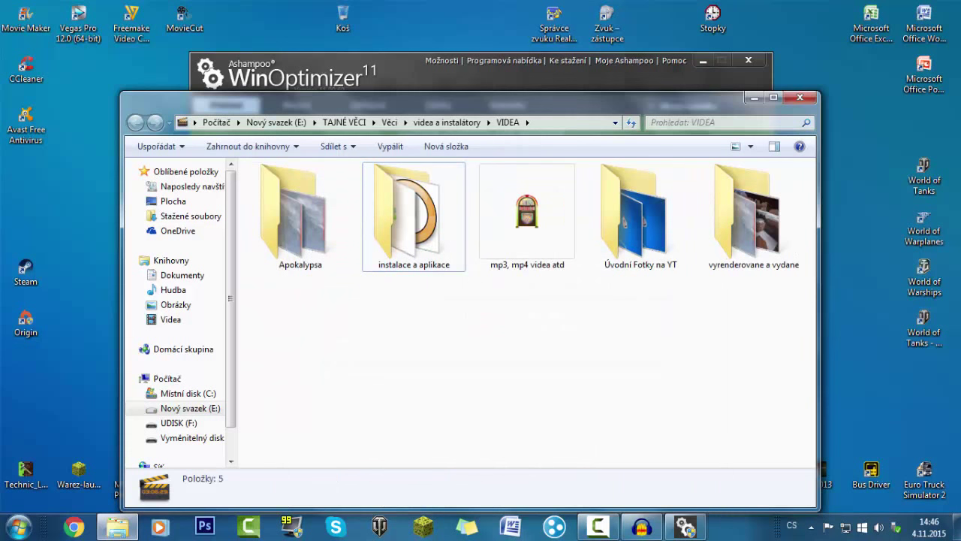
left_click(343, 19)
right_click(342, 19)
left_click(300, 30)
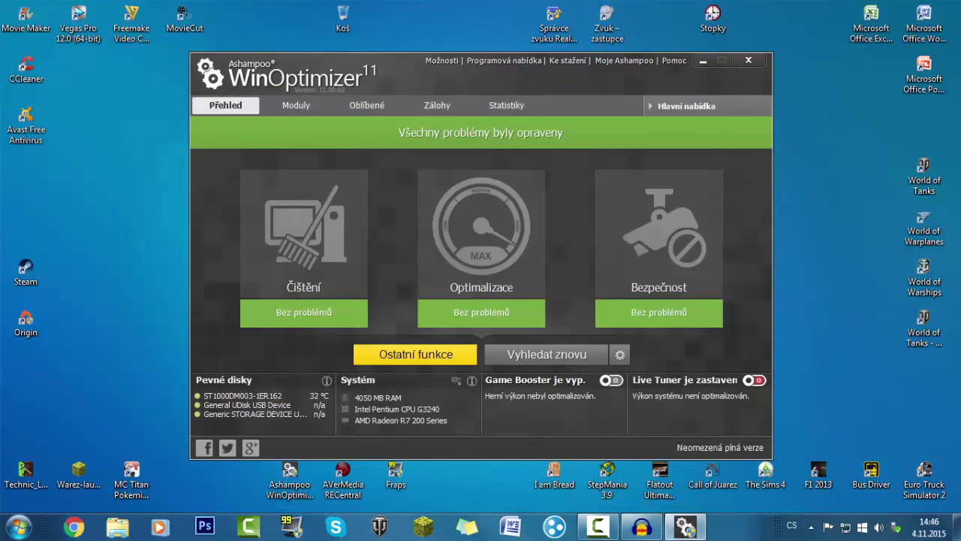
Look through WinOptimizer's modules, favourites, backups and statistics pages, and return to the overview
left_click(296, 105)
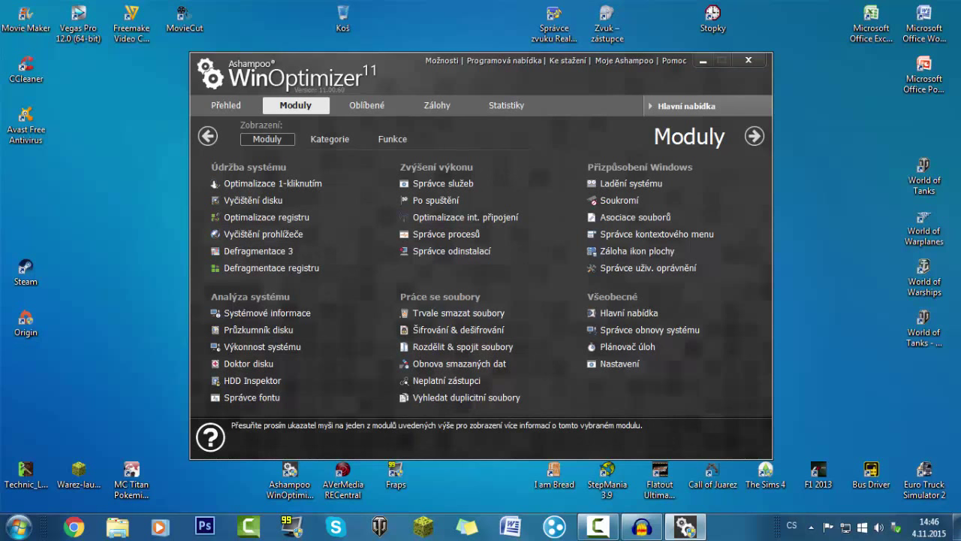
left_click(366, 105)
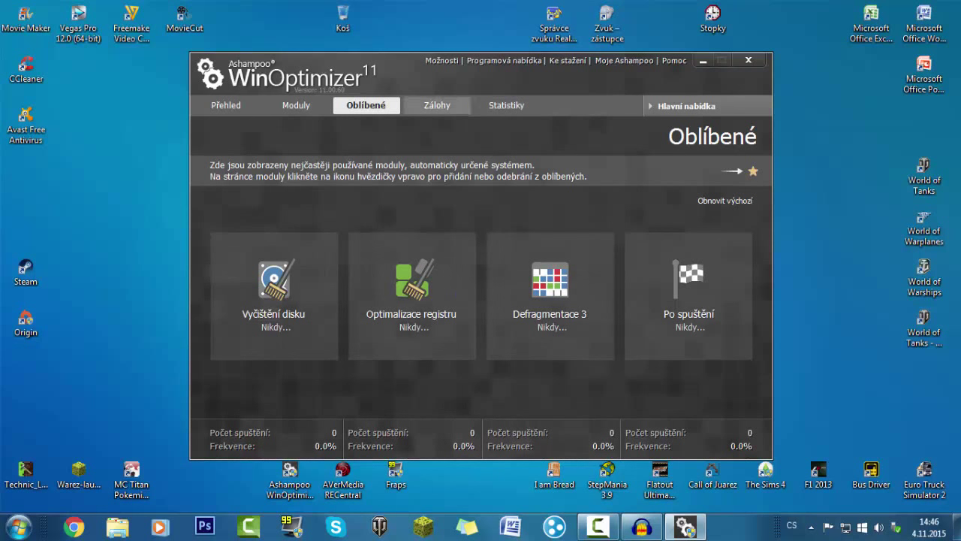
left_click(437, 105)
left_click(506, 105)
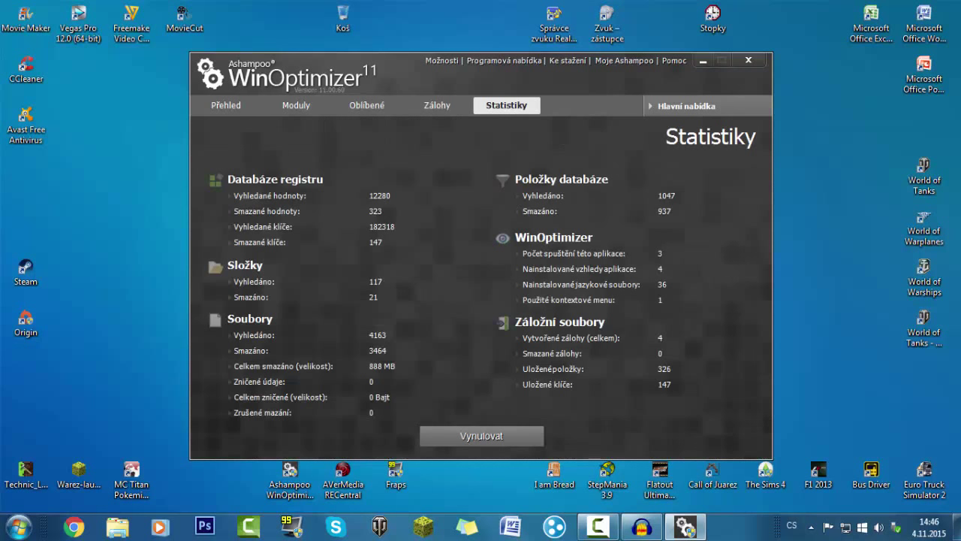
left_click(225, 105)
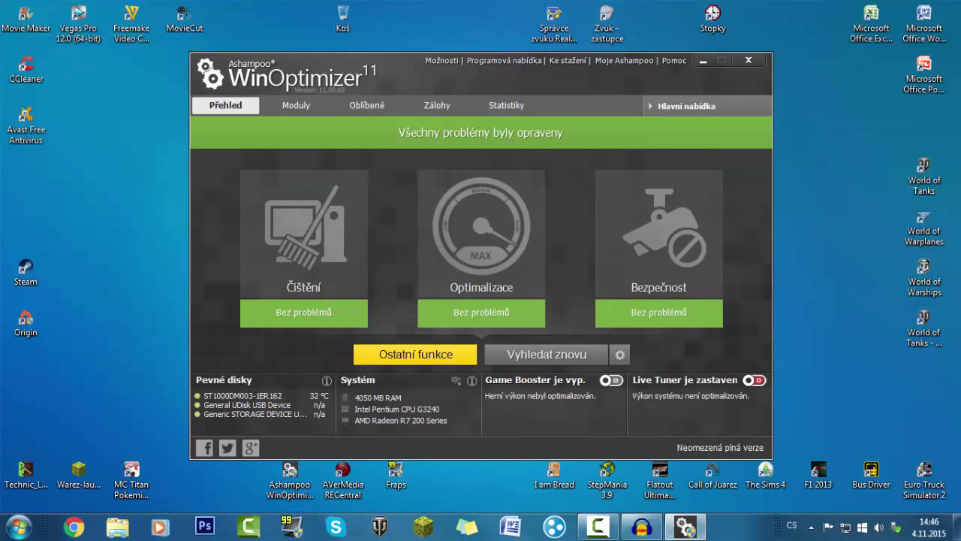
Review the search profile settings, accept them as they are and close WinOptimizer
left_click(620, 353)
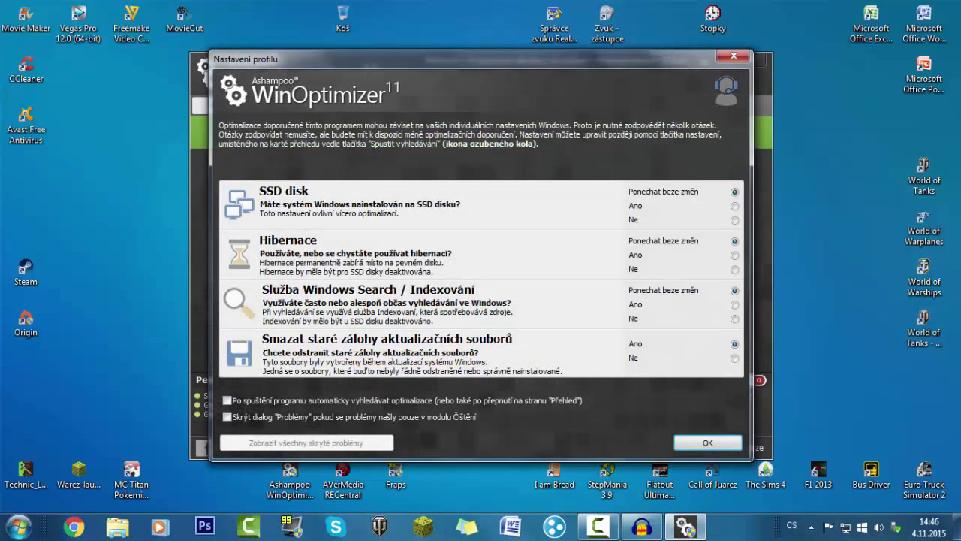
key("Return")
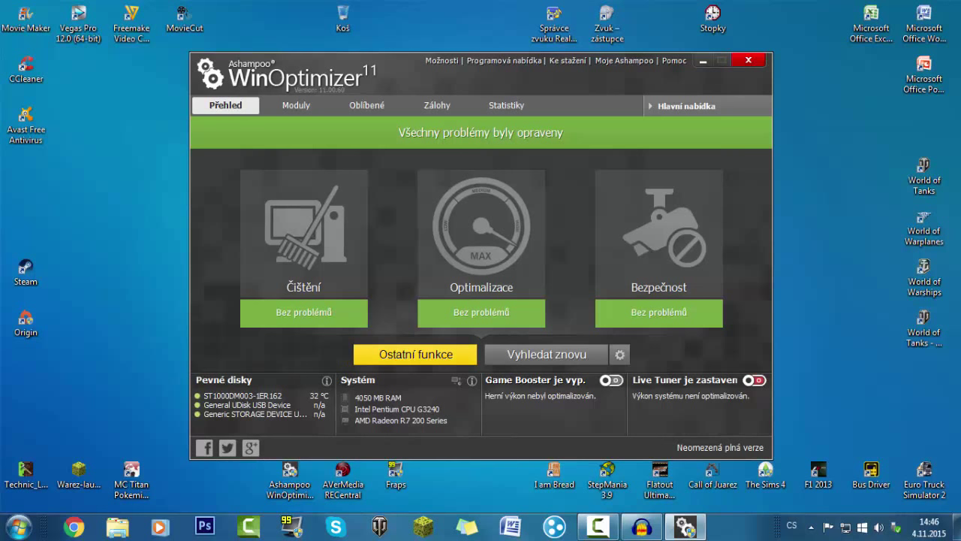
left_click(748, 59)
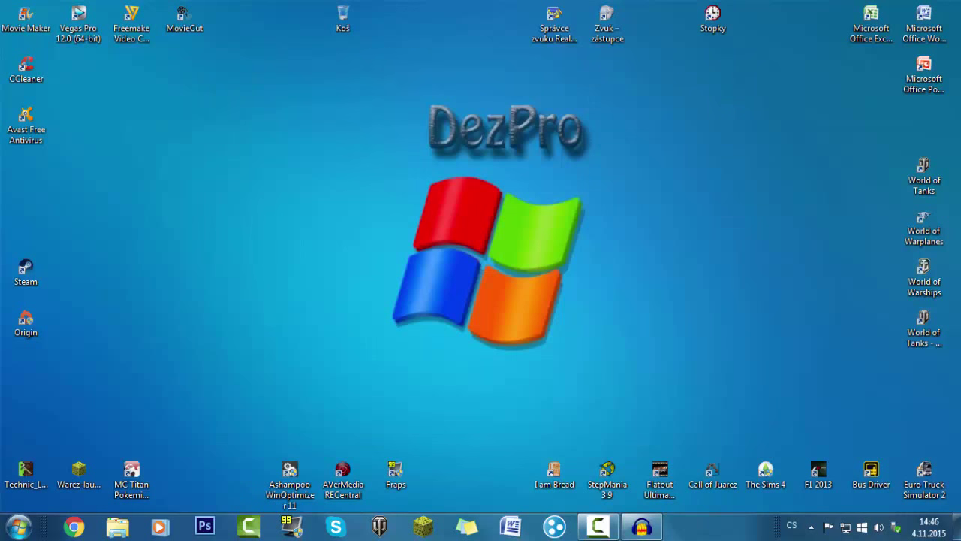